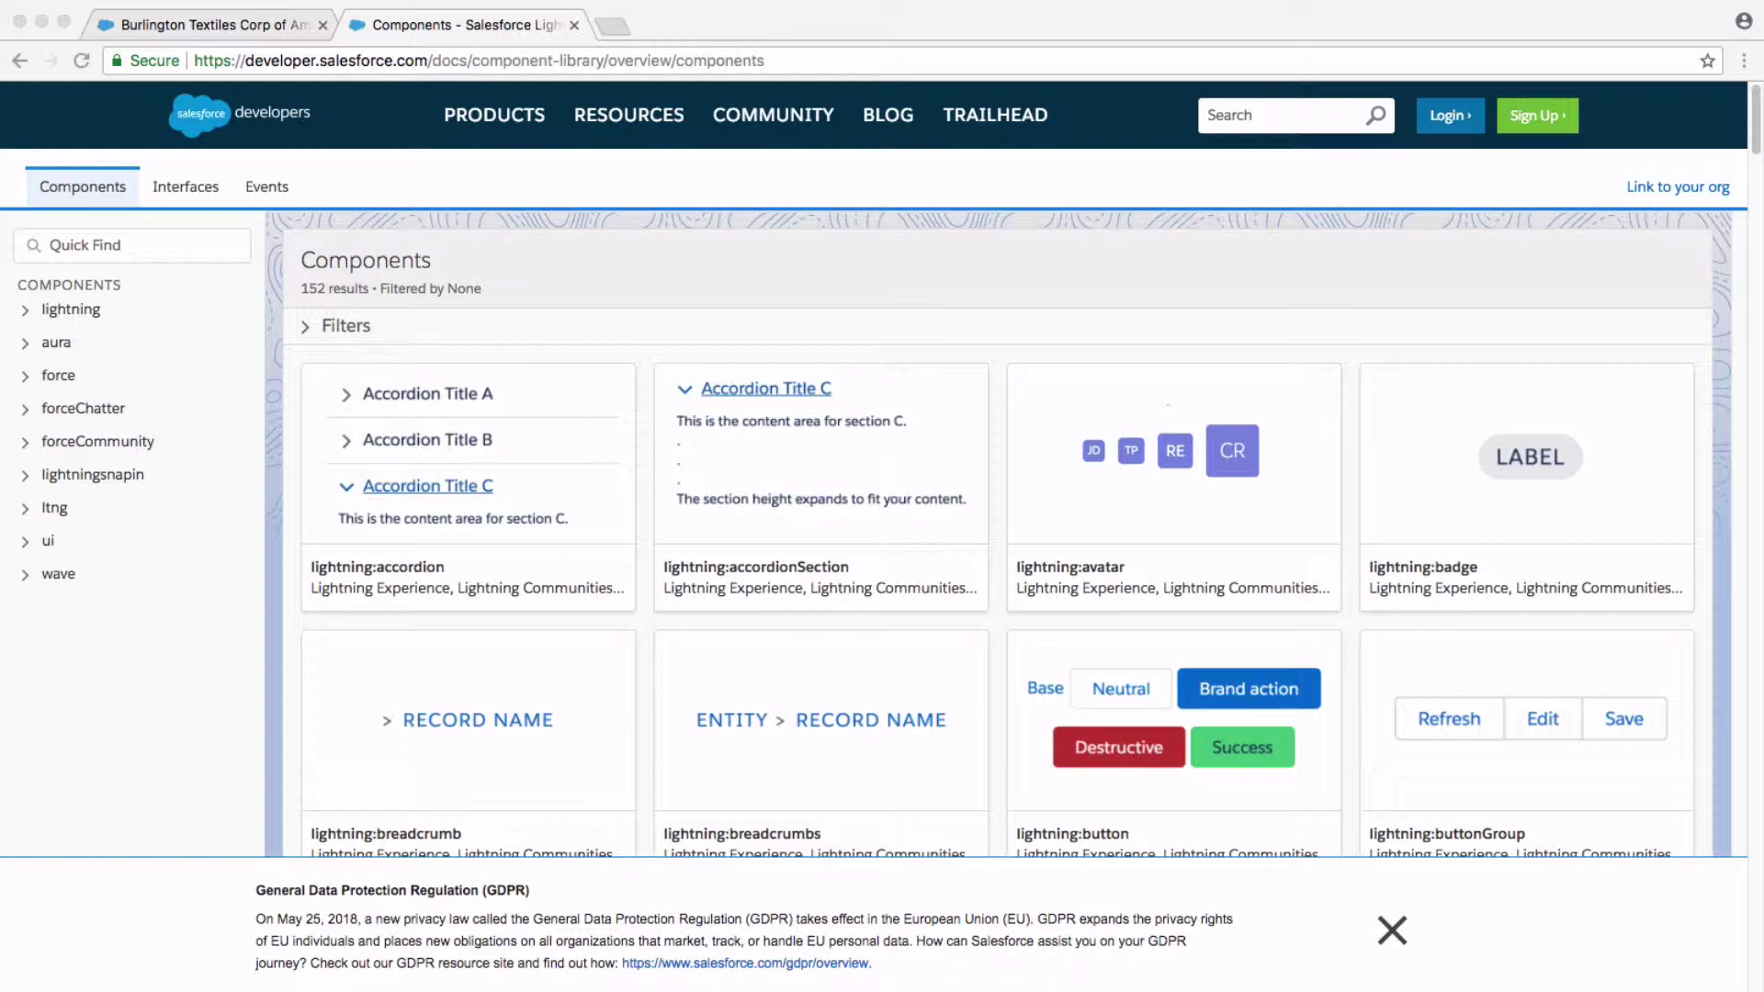
Search the component tree for 'button' to list lightning:button and ui:button
left_click(143, 246)
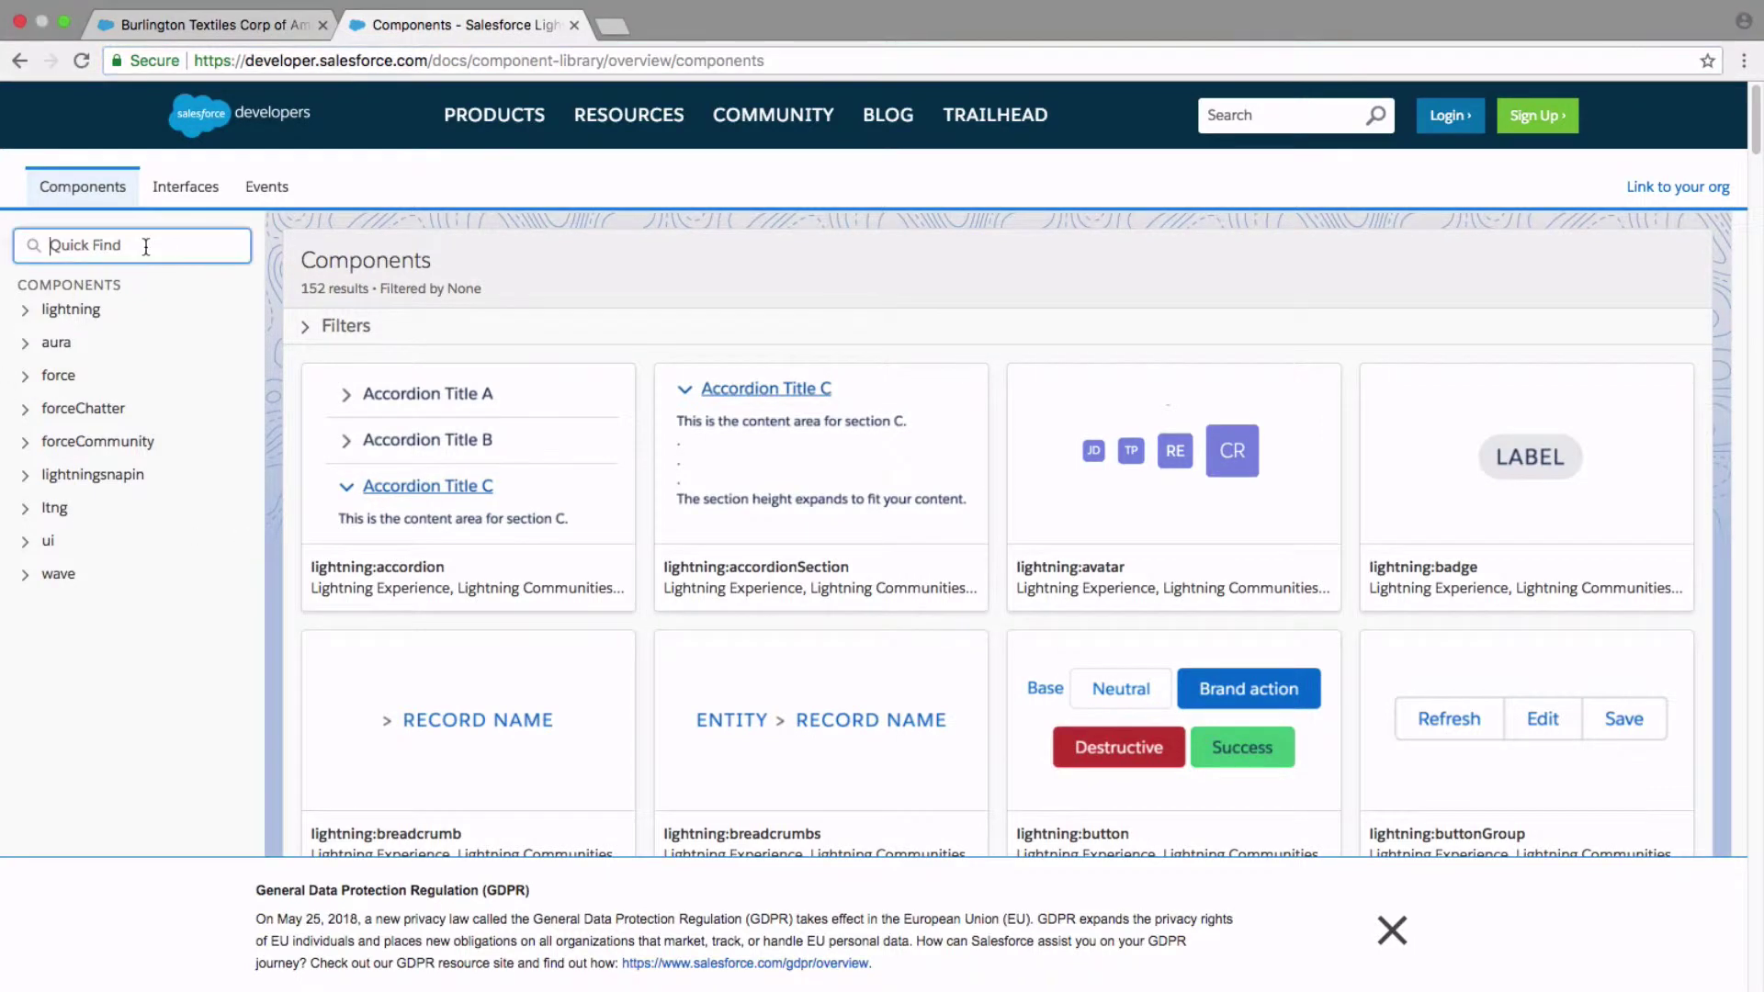
type("button")
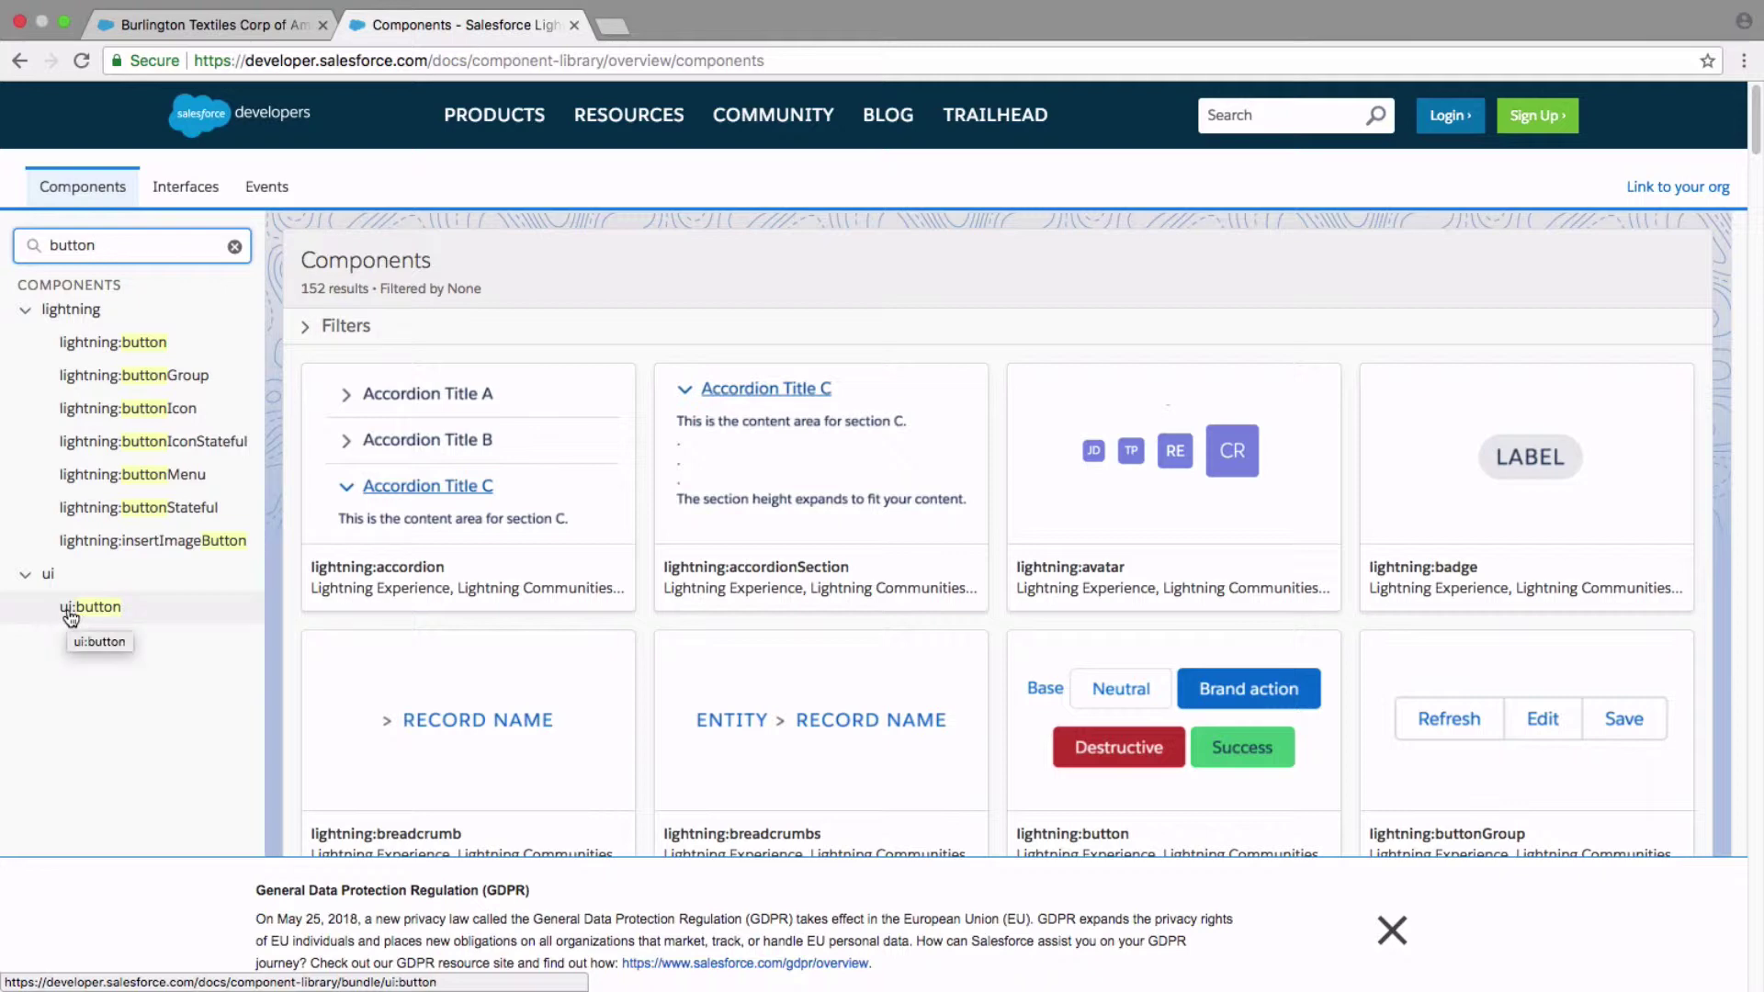
Replace the 'button' search with 'input' to list lightning, force and ui input components
double_click(76, 248)
key("BackSpace")
type("input")
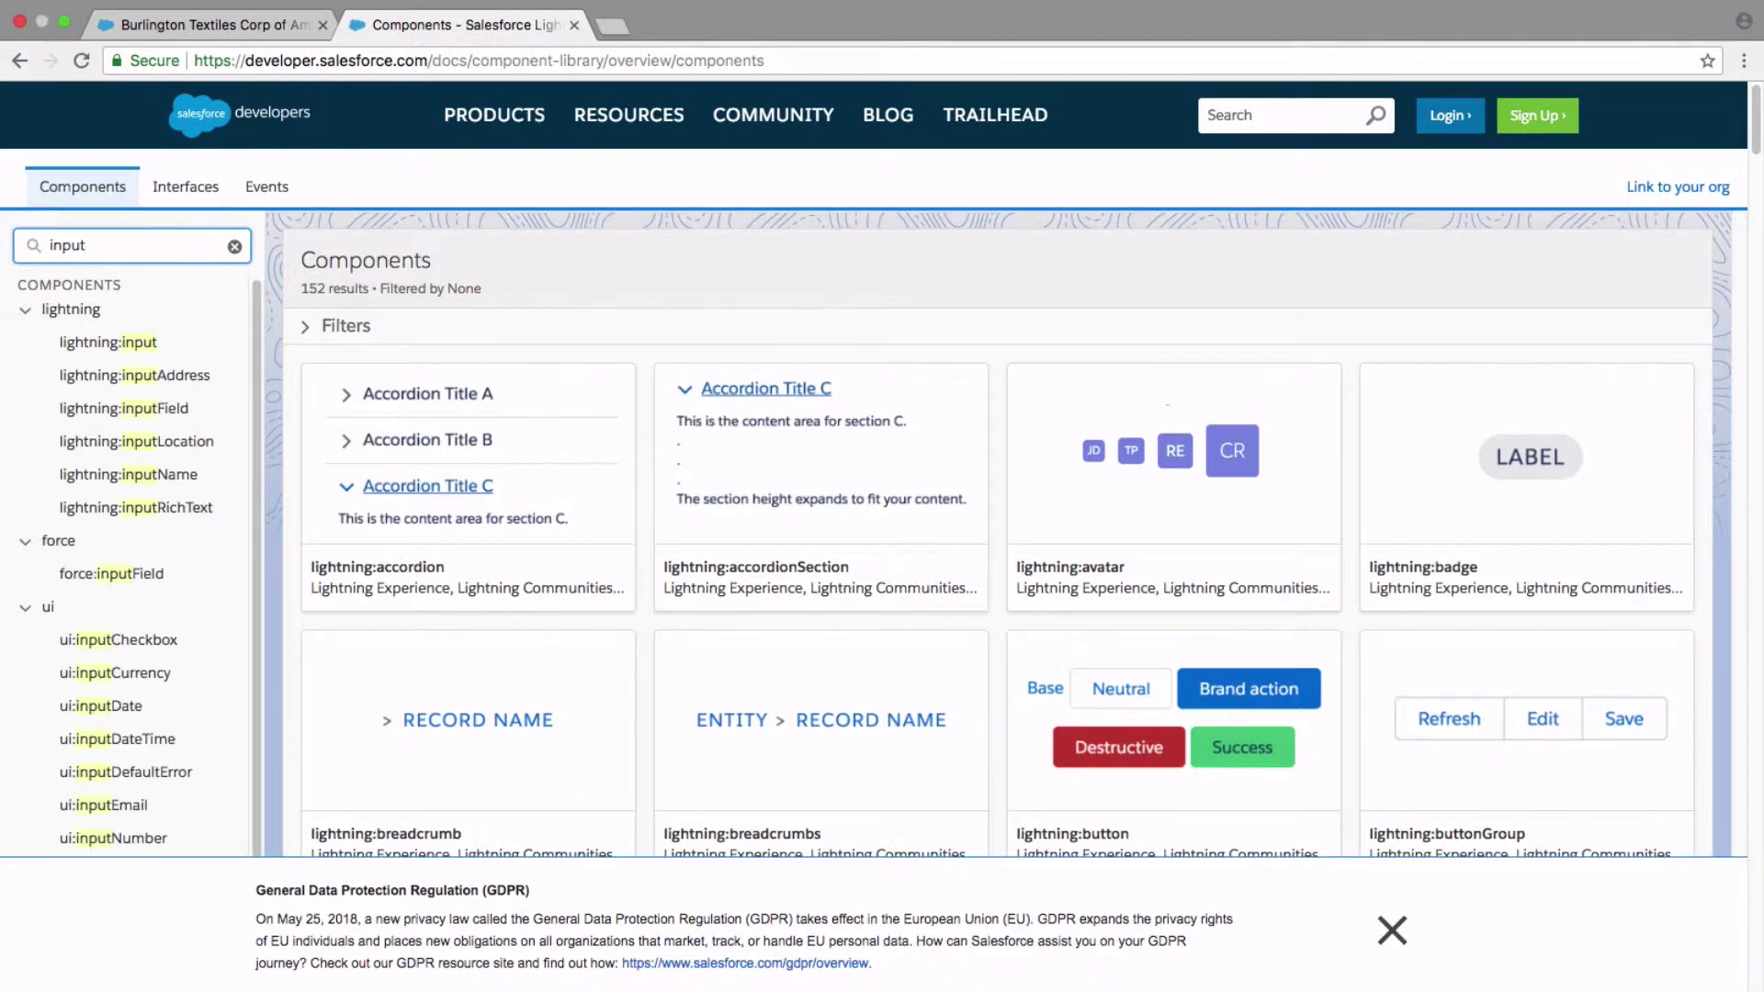
Open the lightning:input component page from the filtered results
left_click(103, 350)
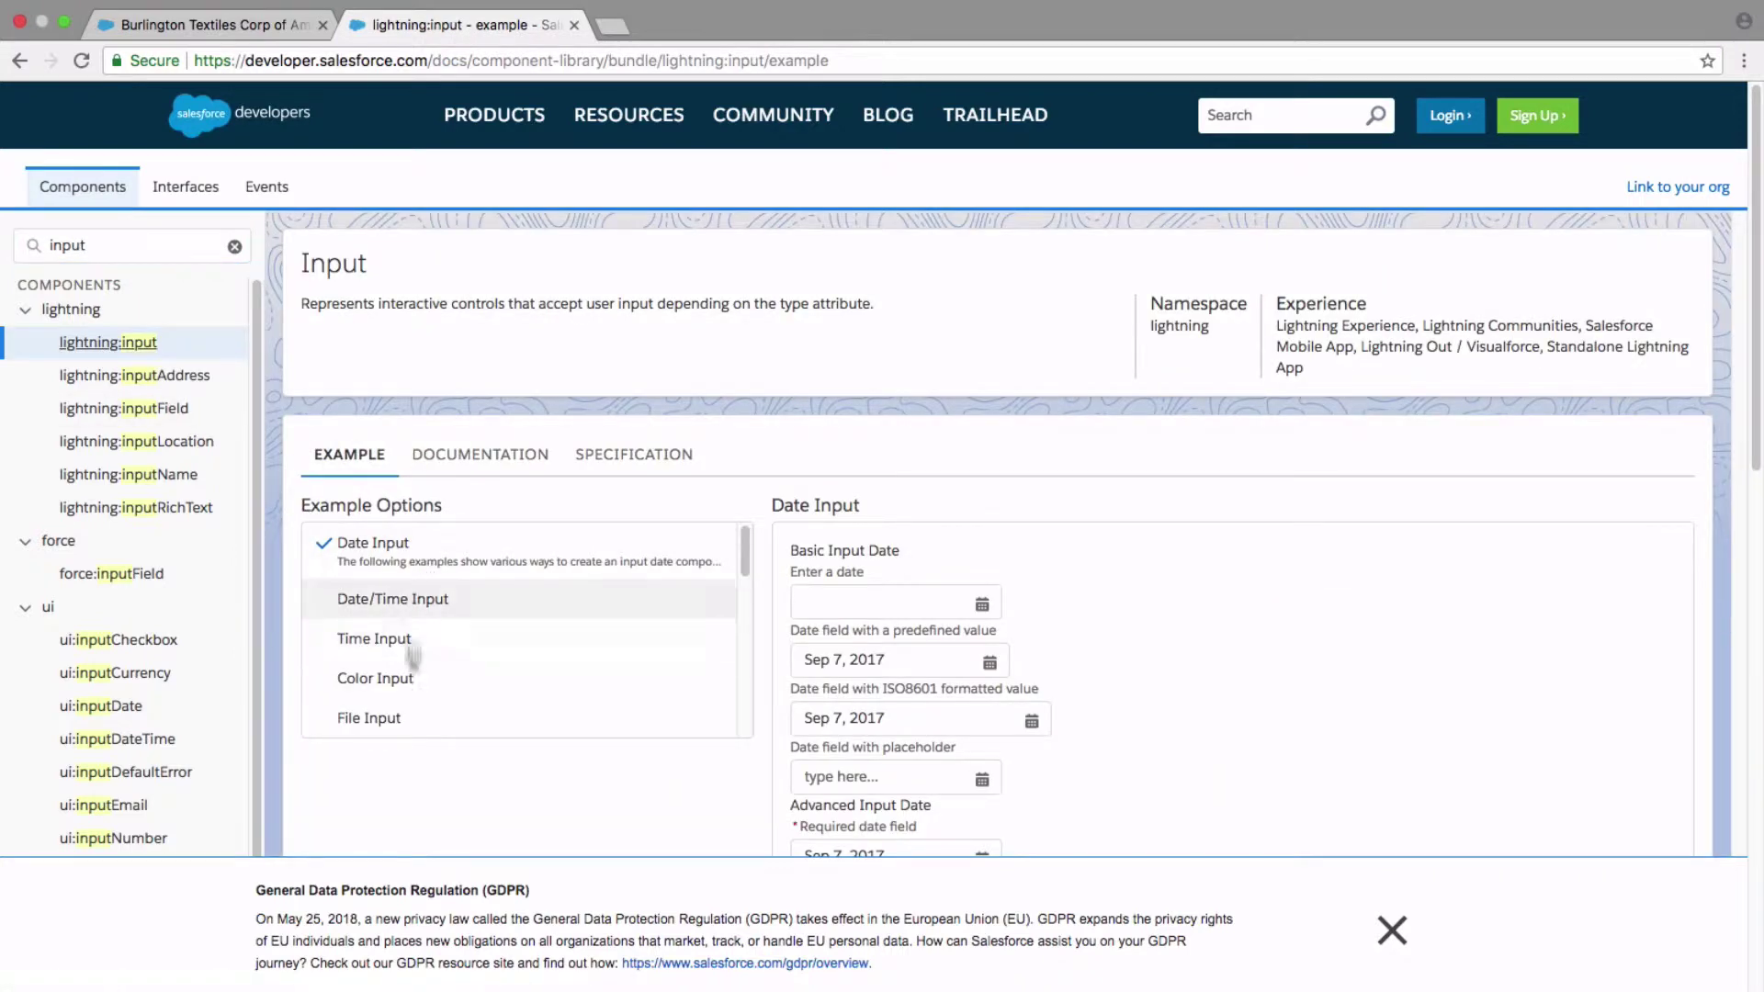